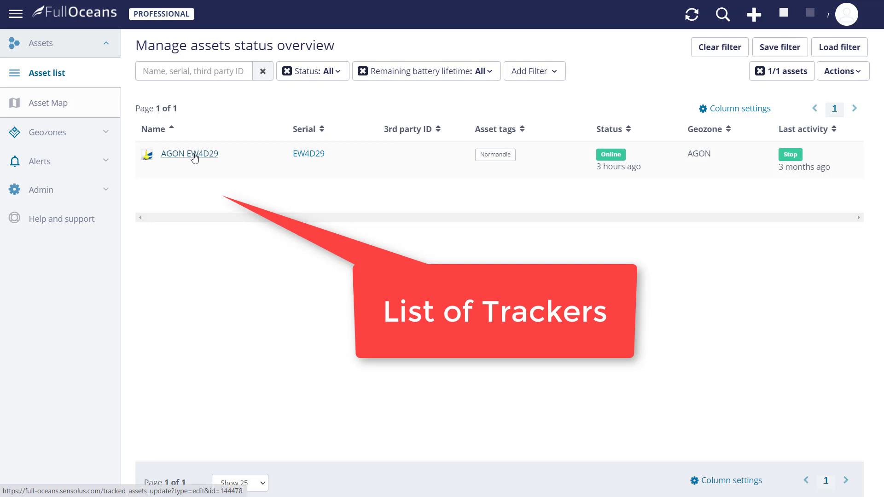
Open the status page of the AGON EW4D29 tracker and examine its position relative to the coast on the geo location map
{"action": "left_click", "coordinate": [195, 154]}
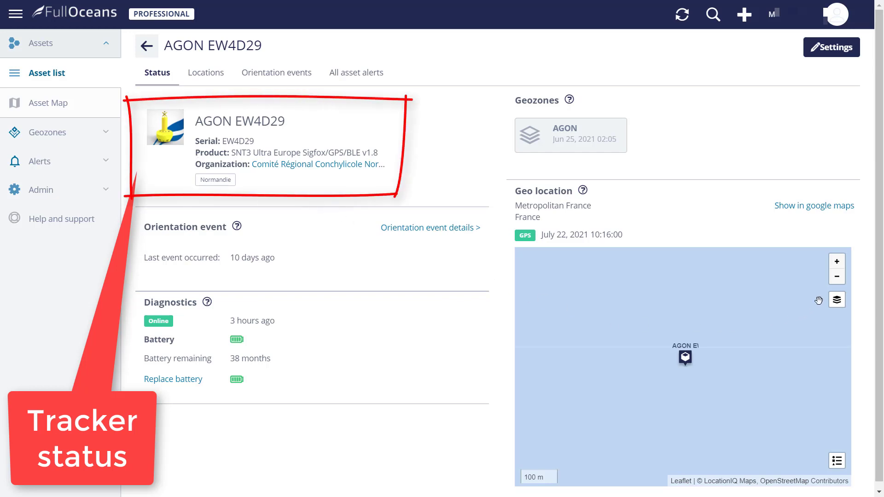
{"action": "scroll", "coordinate": [790, 317], "scroll_direction": "down", "scroll_amount": 2}
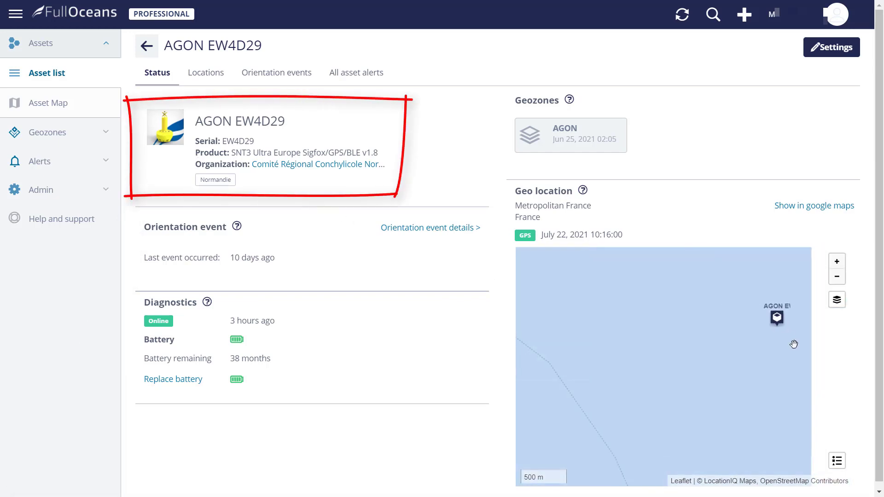
{"action": "scroll", "coordinate": [716, 392], "scroll_direction": "down", "scroll_amount": 2}
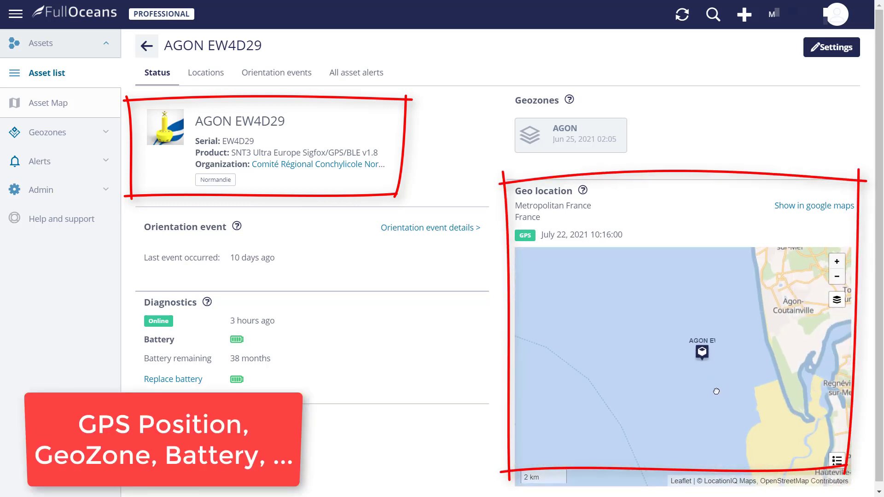
{"action": "left_click_drag", "start_coordinate": [716, 391], "coordinate": [642, 396]}
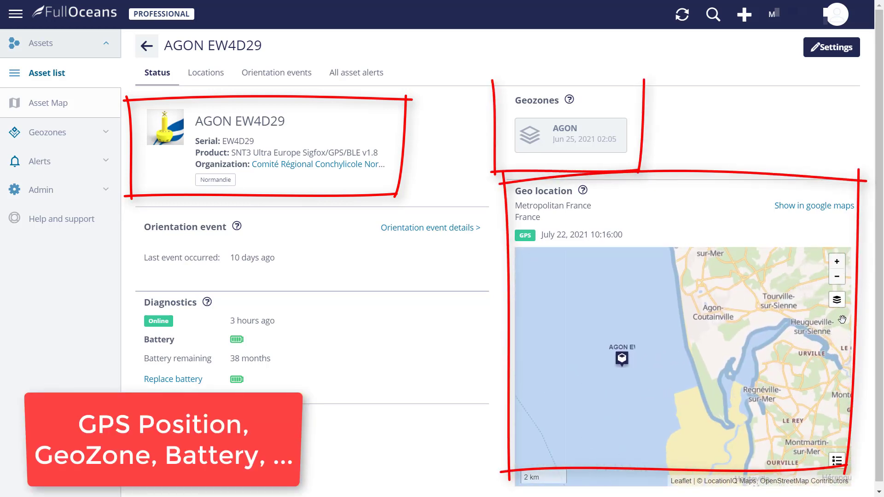
View the tracker's surroundings in Satellite imagery on the geo location map, and return the map to the Street layer
{"action": "mouse_move", "coordinate": [836, 300]}
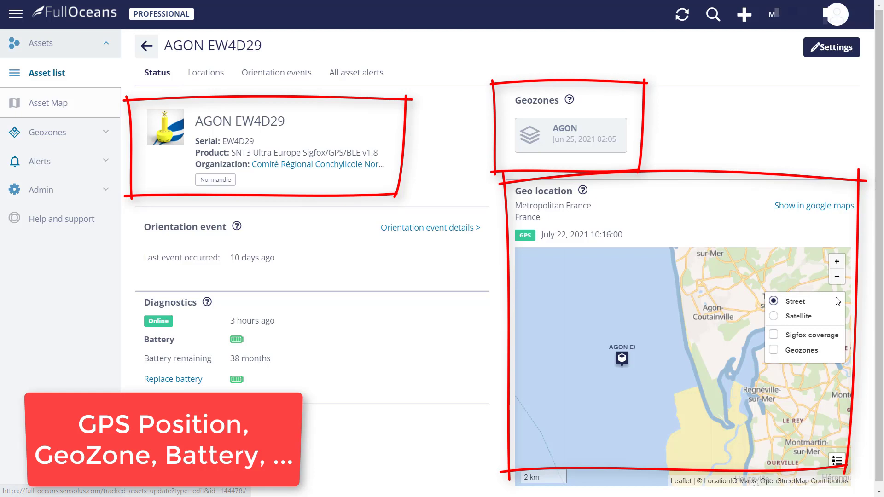
{"action": "left_click", "coordinate": [801, 318]}
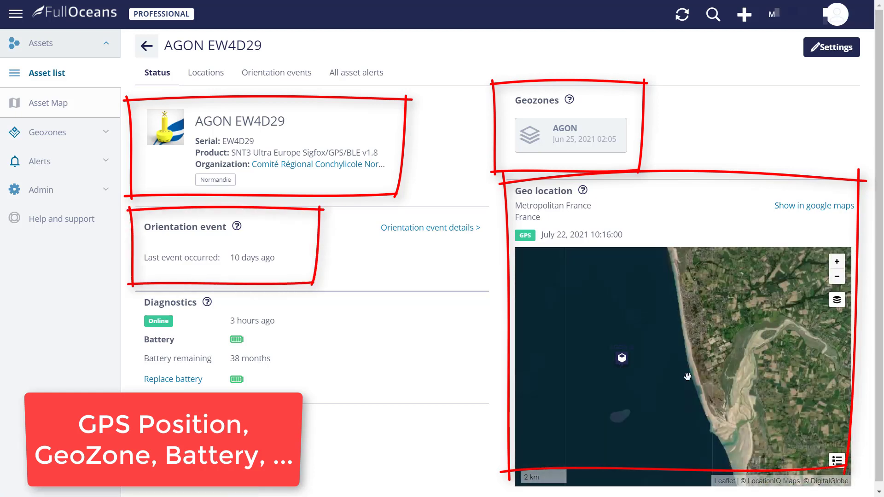
{"action": "scroll", "coordinate": [687, 376], "scroll_direction": "up", "scroll_amount": 1}
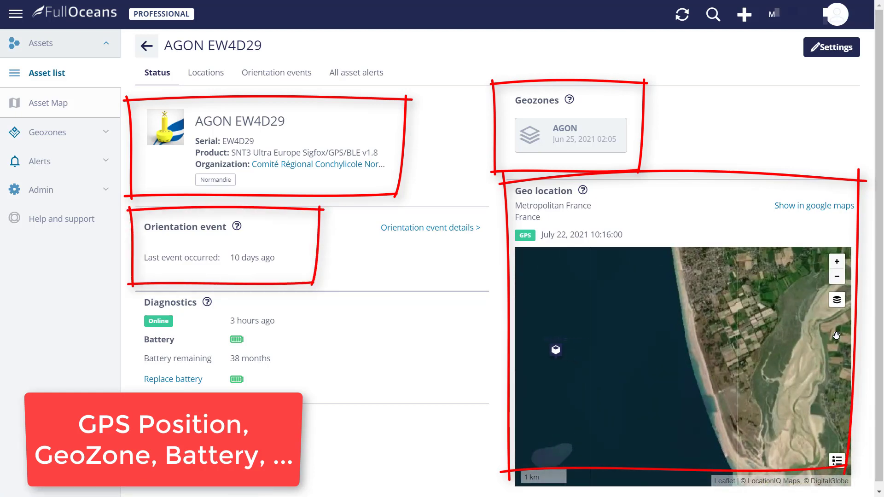
{"action": "left_click", "coordinate": [812, 301]}
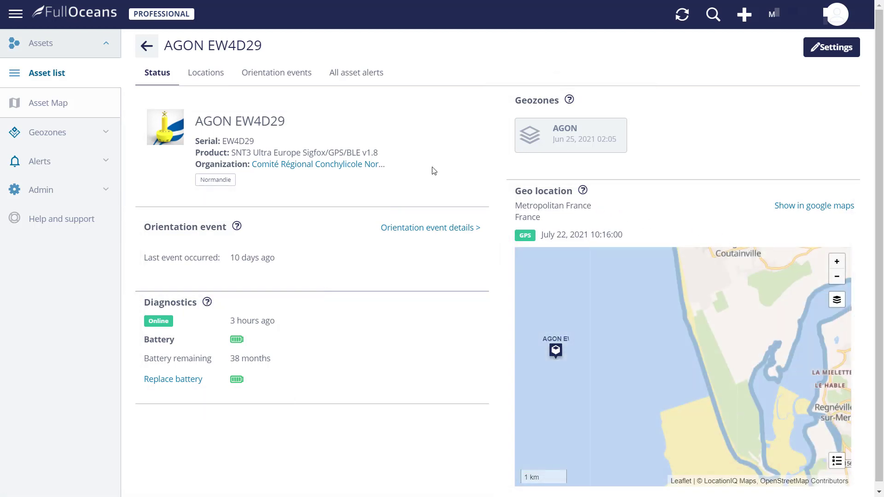
Show the tracker's location history for the custom period Jul 1, 2021 to Jul 22, 2021
{"action": "left_click", "coordinate": [210, 76]}
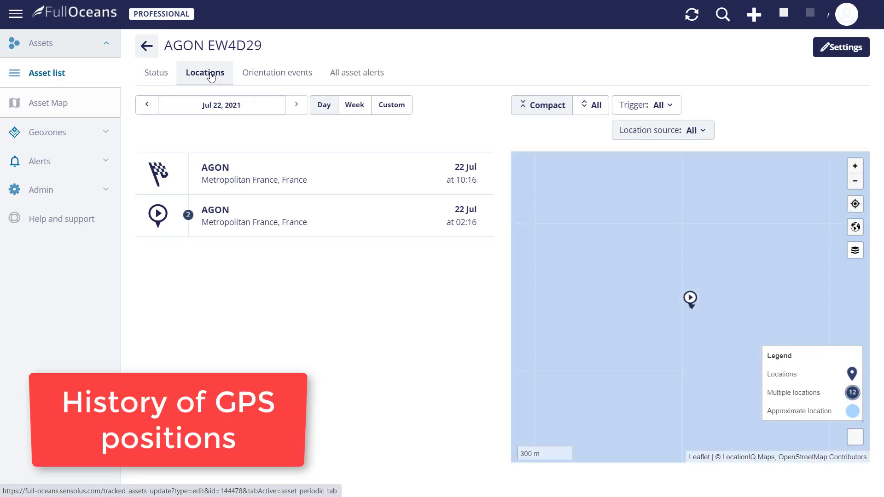
{"action": "left_click", "coordinate": [392, 105]}
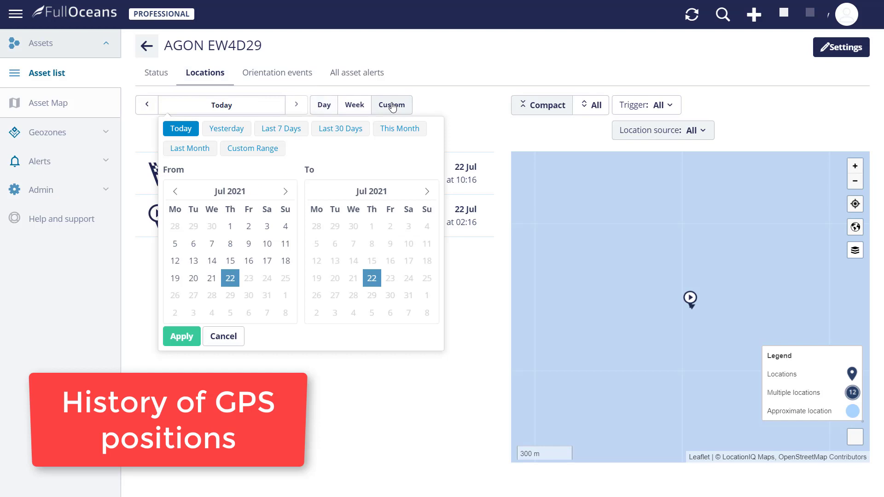
{"action": "left_click", "coordinate": [230, 226]}
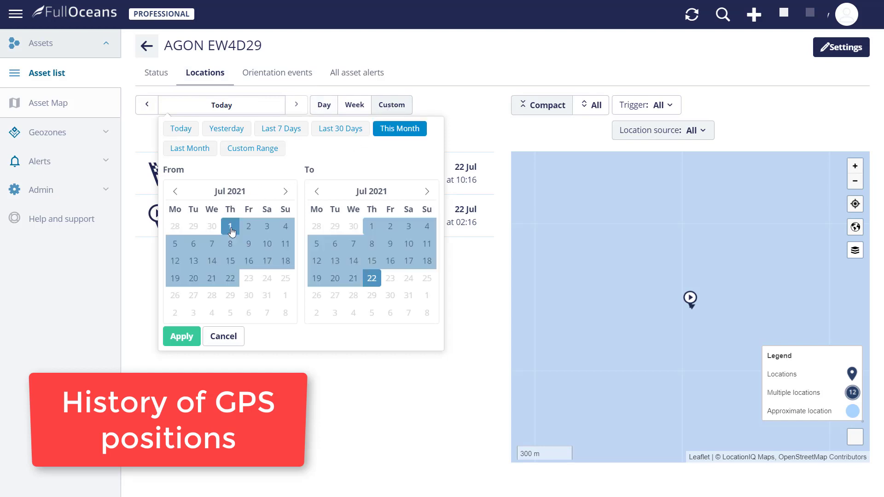
{"action": "left_click", "coordinate": [191, 340]}
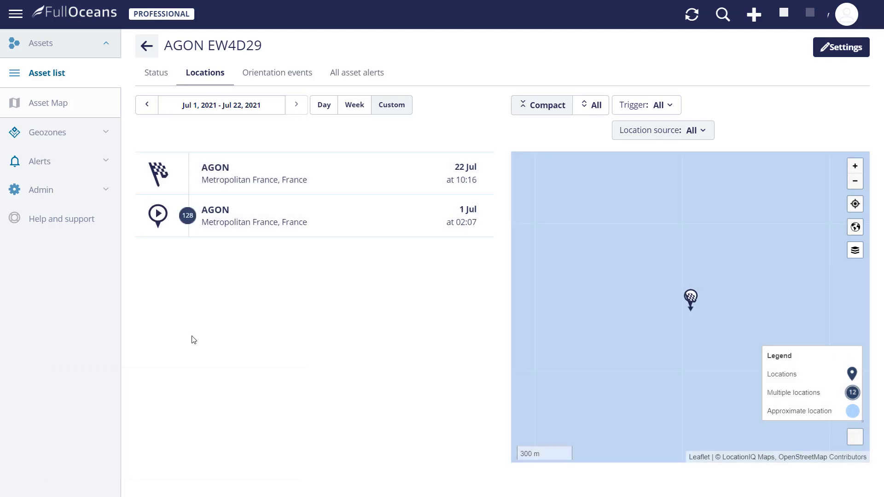
Select the 1 Jul location entry in the history and examine the tracker's movement closely on the map
{"action": "left_click", "coordinate": [190, 220]}
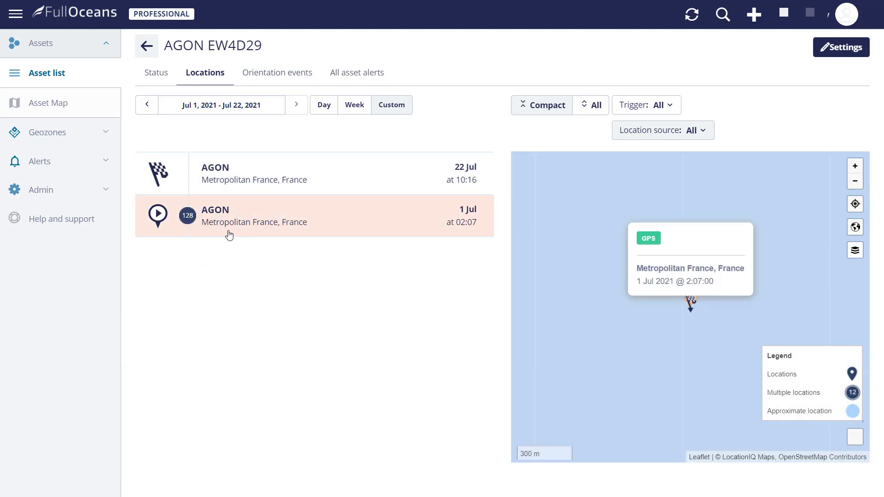
{"action": "left_click_drag", "start_coordinate": [695, 246], "coordinate": [693, 337]}
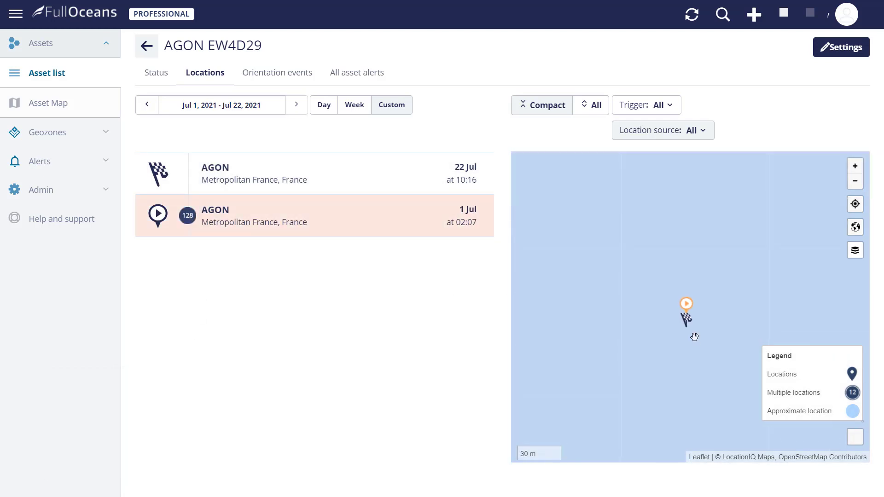
{"action": "scroll", "coordinate": [692, 333], "scroll_direction": "up", "scroll_amount": 5}
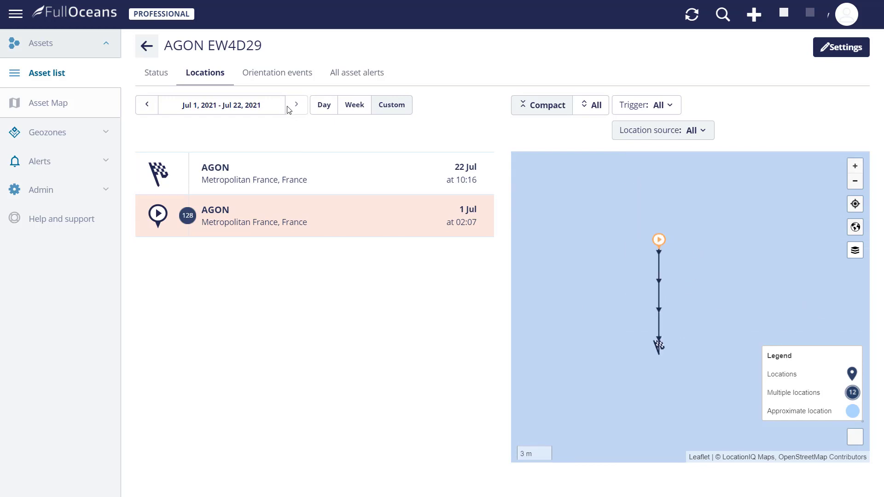
Show the tracker's orientation events for a custom period starting Jul 1, 2021 and review the event timeline
{"action": "left_click", "coordinate": [289, 76]}
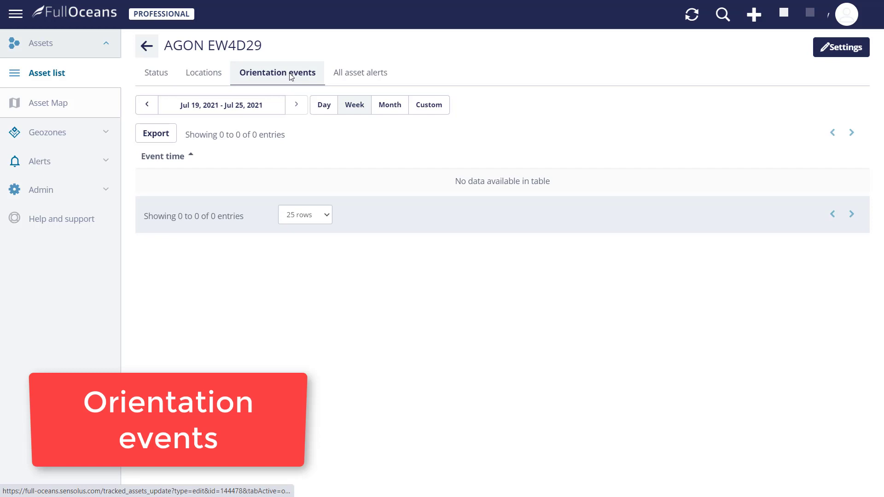
{"action": "left_click", "coordinate": [413, 105]}
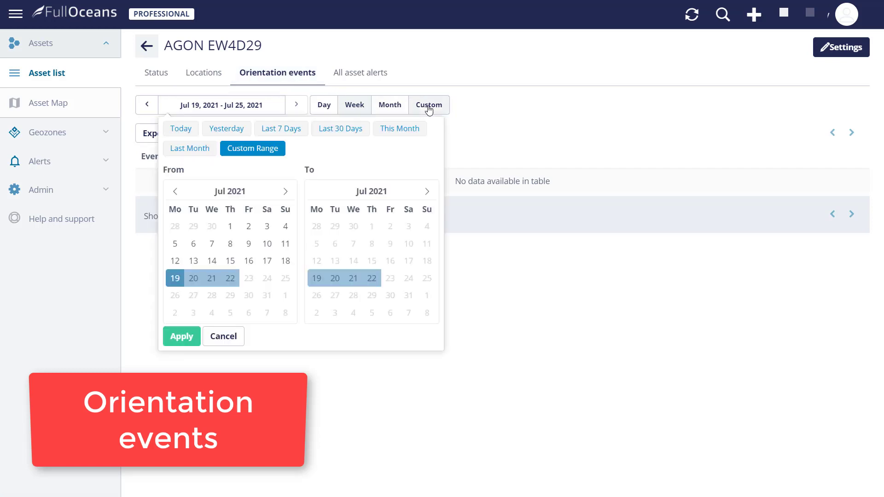
{"action": "left_click", "coordinate": [230, 226]}
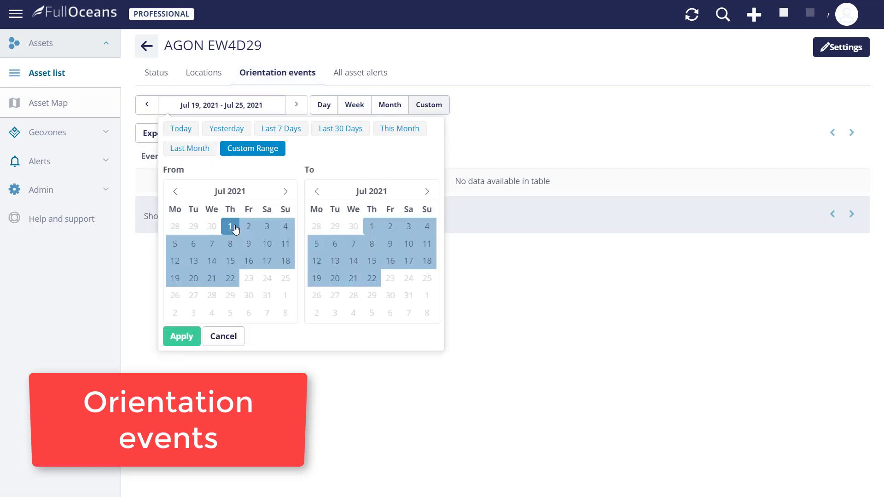
{"action": "left_click", "coordinate": [182, 336]}
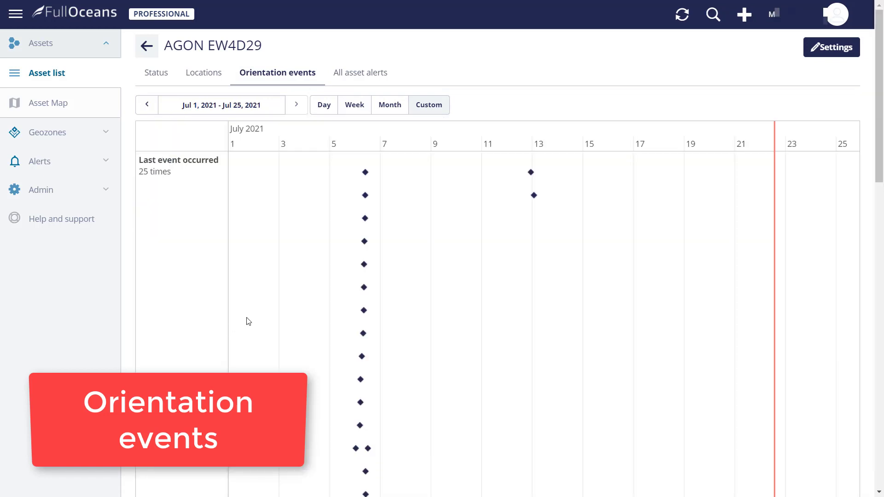
{"action": "scroll", "coordinate": [384, 324], "scroll_direction": "down", "scroll_amount": 2}
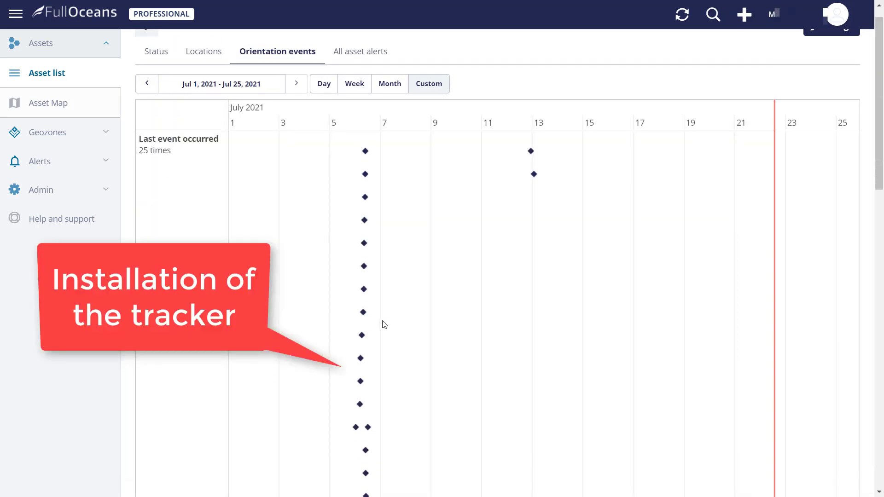
{"action": "scroll", "coordinate": [384, 325], "scroll_direction": "up", "scroll_amount": 2}
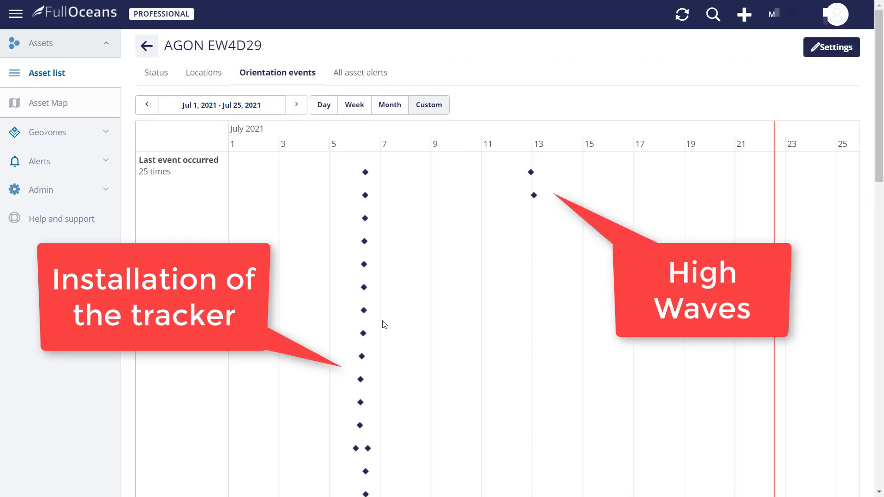
Review the active and historical alerts recorded for the AGON EW4D29 tracker
{"action": "left_click", "coordinate": [354, 75]}
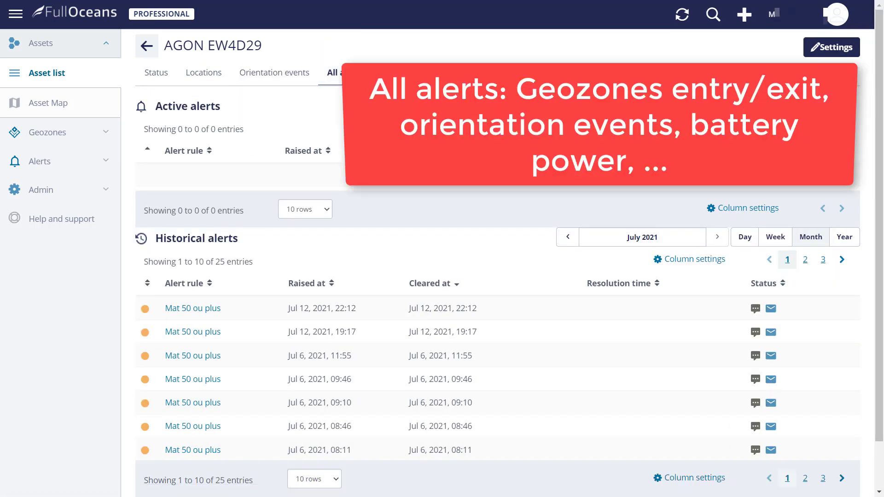
{"action": "scroll", "coordinate": [365, 253], "scroll_direction": "down", "scroll_amount": 2}
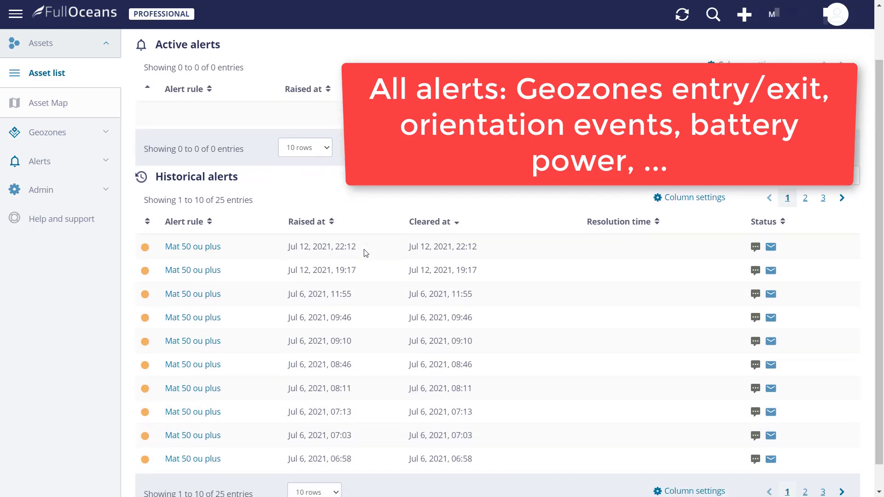
{"action": "scroll", "coordinate": [365, 253], "scroll_direction": "up", "scroll_amount": 2}
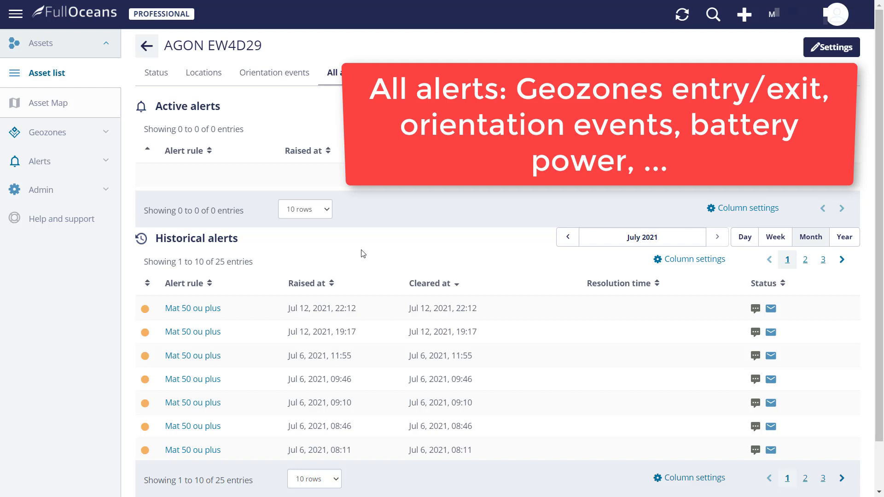
Add the tags FLC1200 and Sabik M550 in the AGON EW4D29 tracker's settings and save them
{"action": "left_click", "coordinate": [158, 78]}
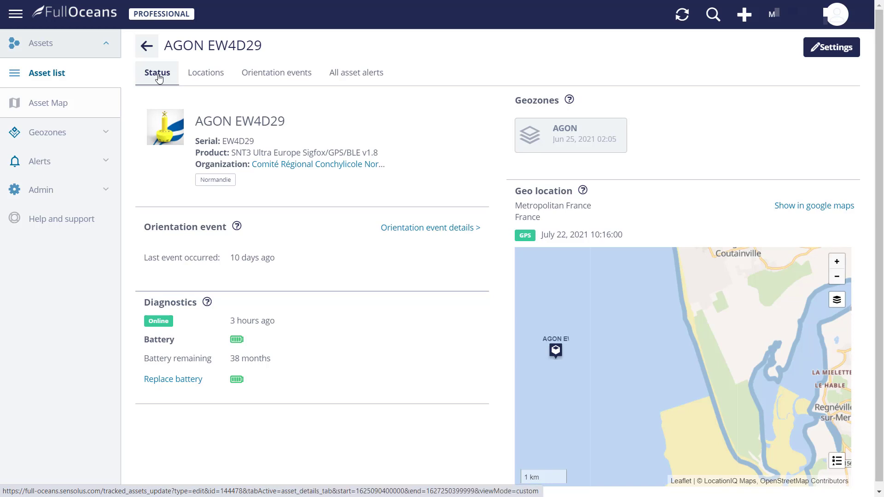
{"action": "left_click", "coordinate": [827, 53]}
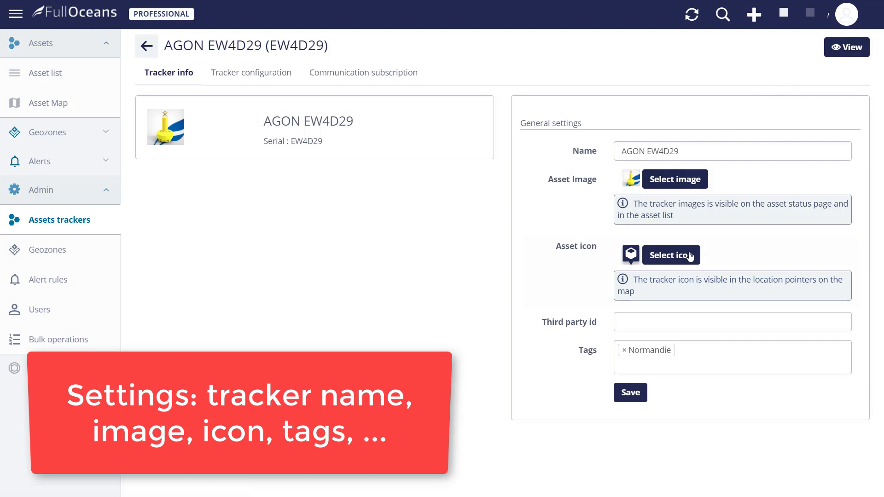
{"action": "left_click", "coordinate": [707, 357]}
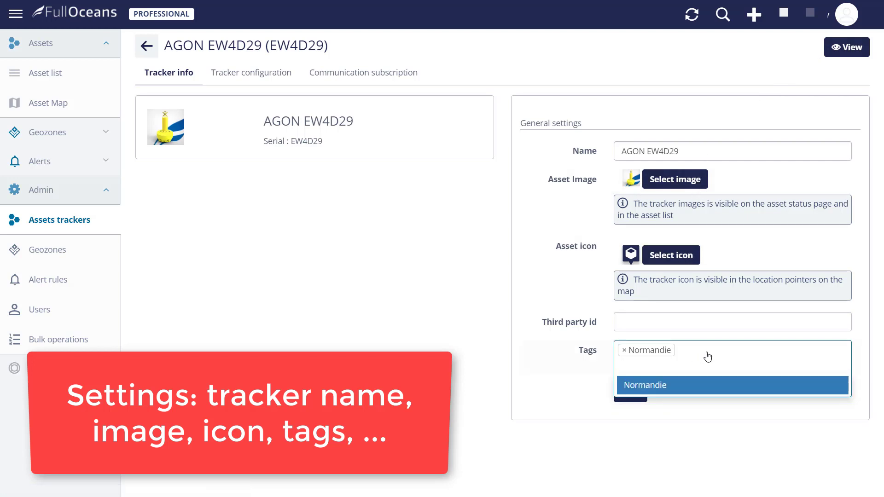
{"action": "type", "text": "FLC1200"}
{"action": "key", "text": "Return"}
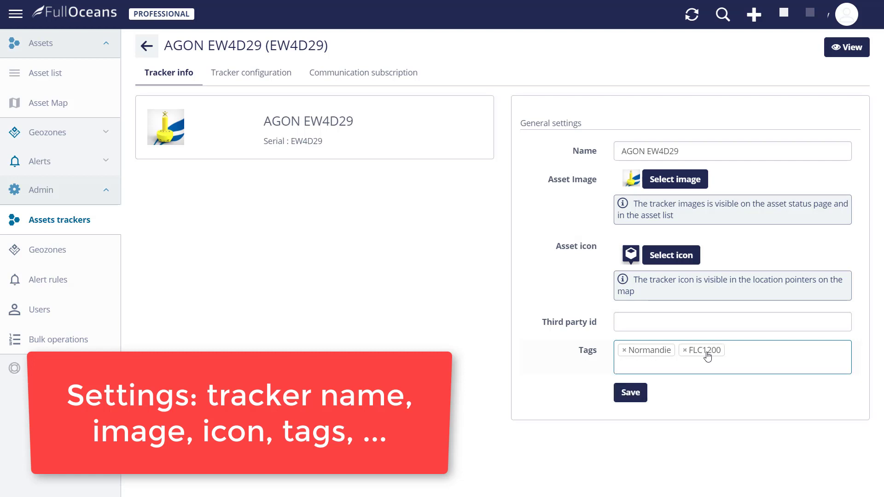
{"action": "type", "text": "Sabik M550"}
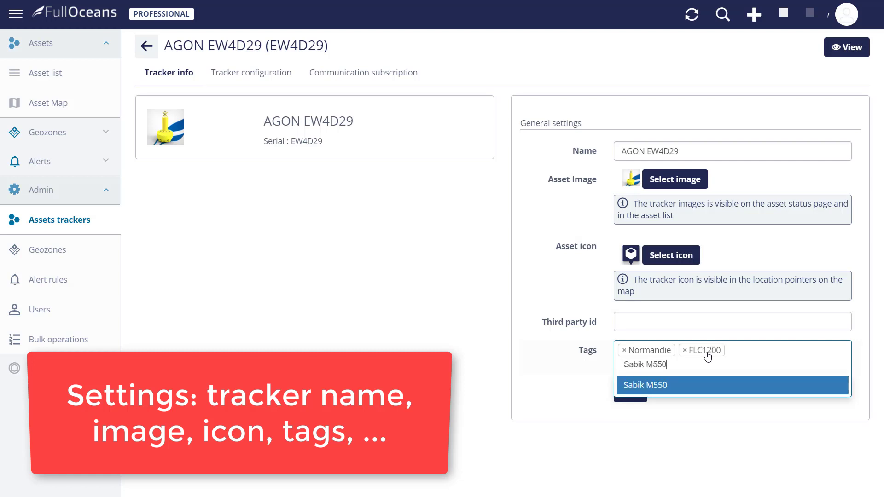
{"action": "key", "text": "Return"}
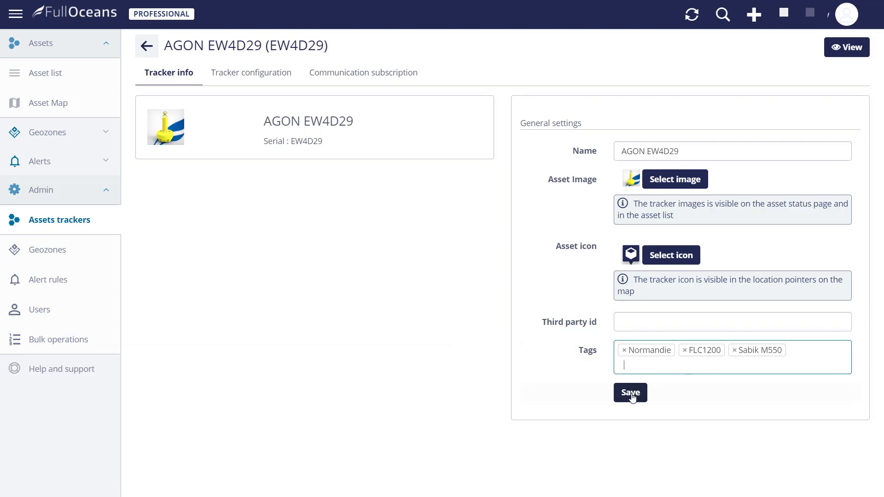
{"action": "left_click", "coordinate": [630, 393]}
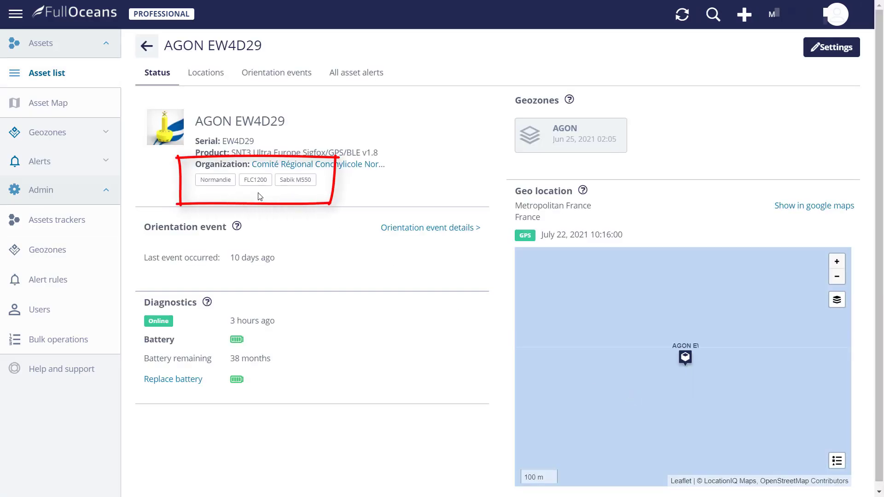
Open the AGON geozone from the list of geozones and review its dashboard, including the assets currently inside
{"action": "left_click", "coordinate": [106, 133]}
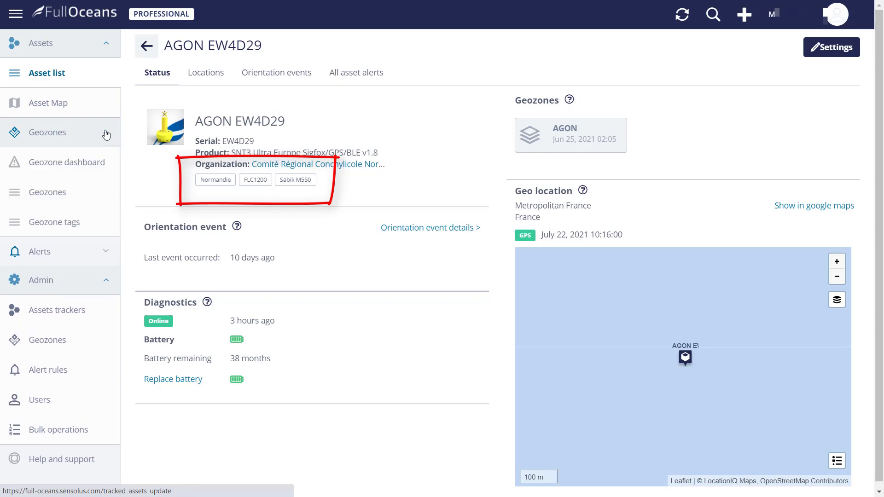
{"action": "left_click", "coordinate": [53, 193]}
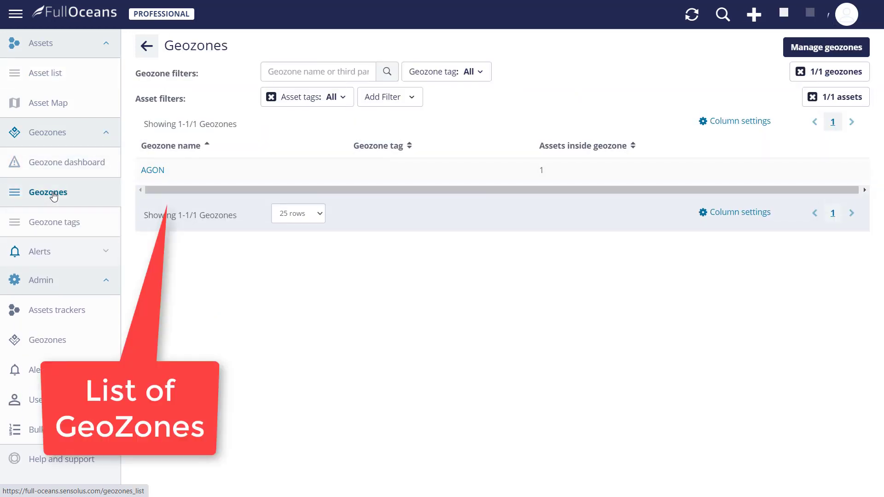
{"action": "left_click", "coordinate": [154, 171]}
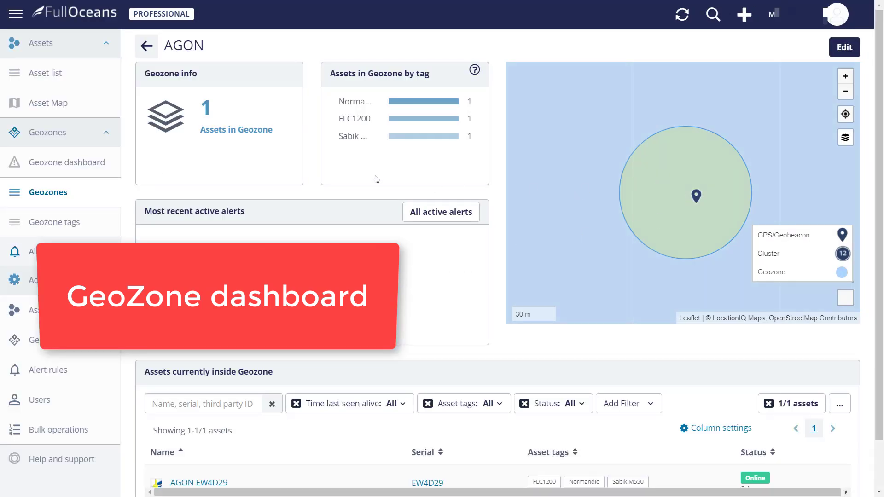
{"action": "scroll", "coordinate": [345, 175], "scroll_direction": "down", "scroll_amount": 2}
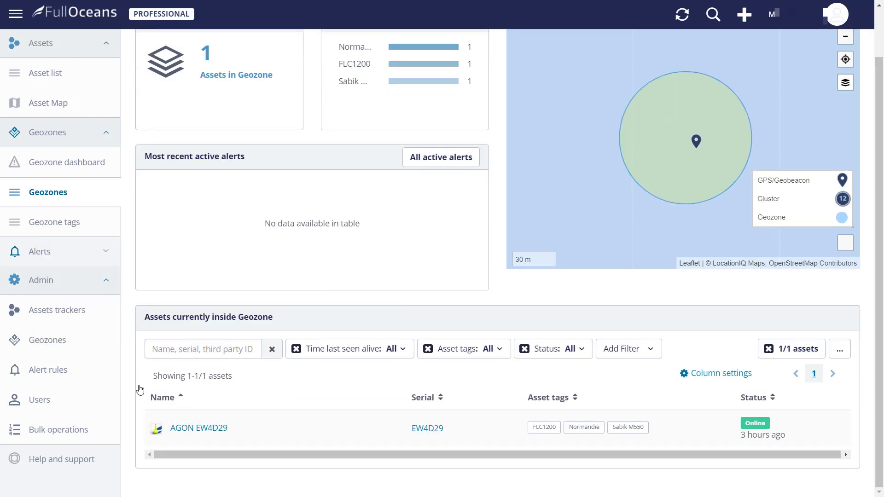
Open a new geozone form in the geozone administration, review its drawing tools and detail fields, and return without creating one
{"action": "left_click", "coordinate": [56, 340]}
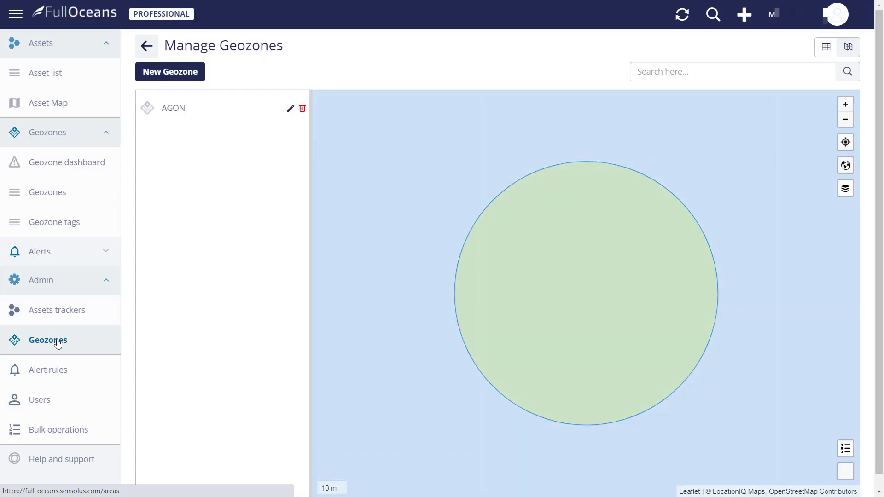
{"action": "left_click", "coordinate": [184, 74]}
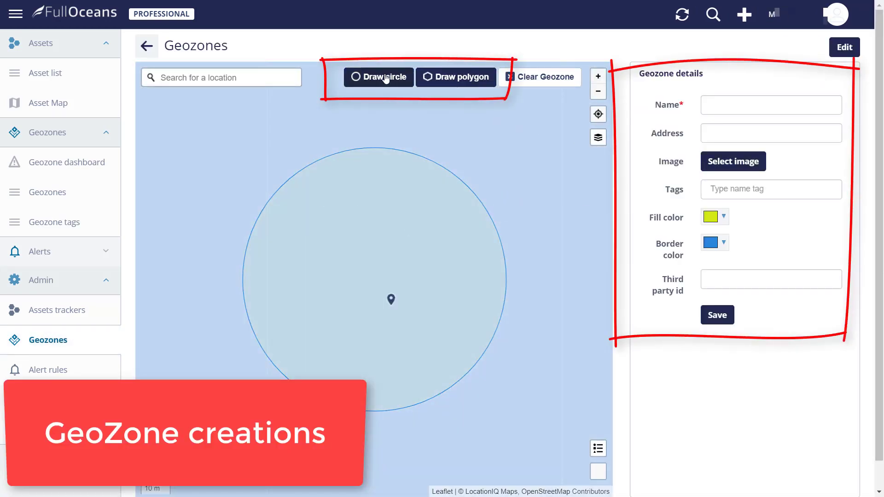
{"action": "left_click", "coordinate": [138, 49]}
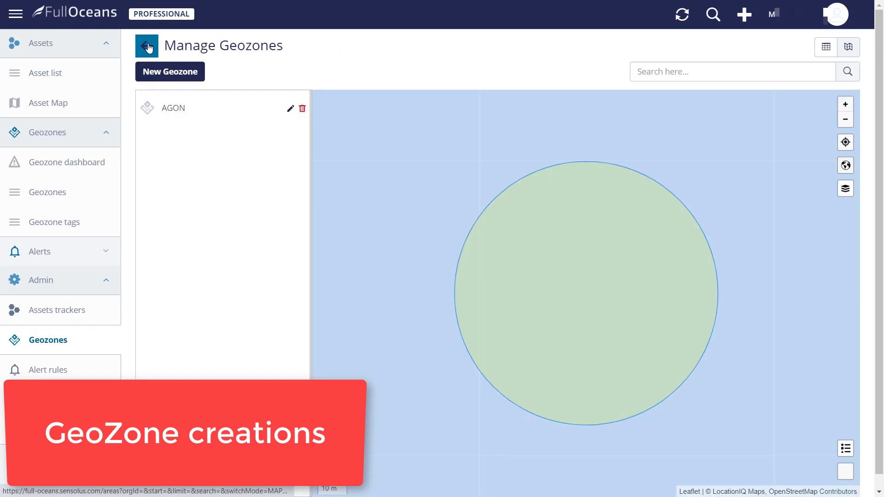
Start a new alert rule from the alert rules administration, review the available rule types, and choose Outside Geozone
{"action": "left_click", "coordinate": [55, 373]}
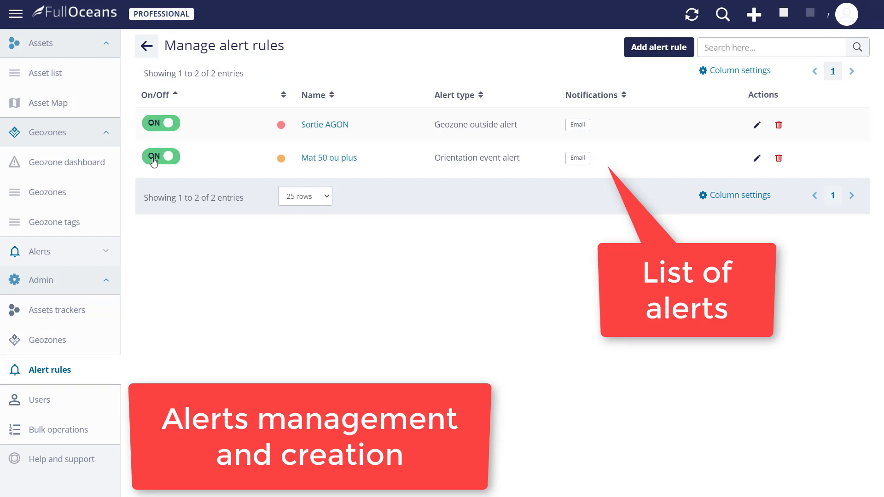
{"action": "left_click", "coordinate": [657, 52]}
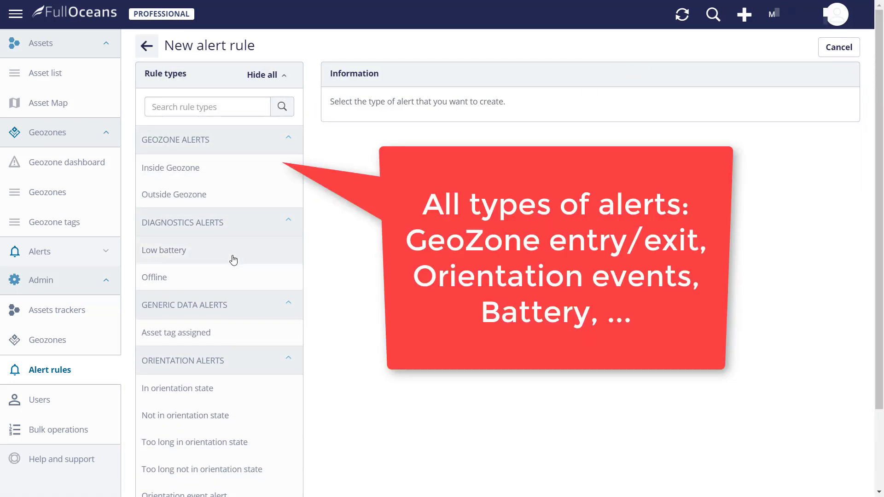
{"action": "scroll", "coordinate": [232, 256], "scroll_direction": "down", "scroll_amount": 1}
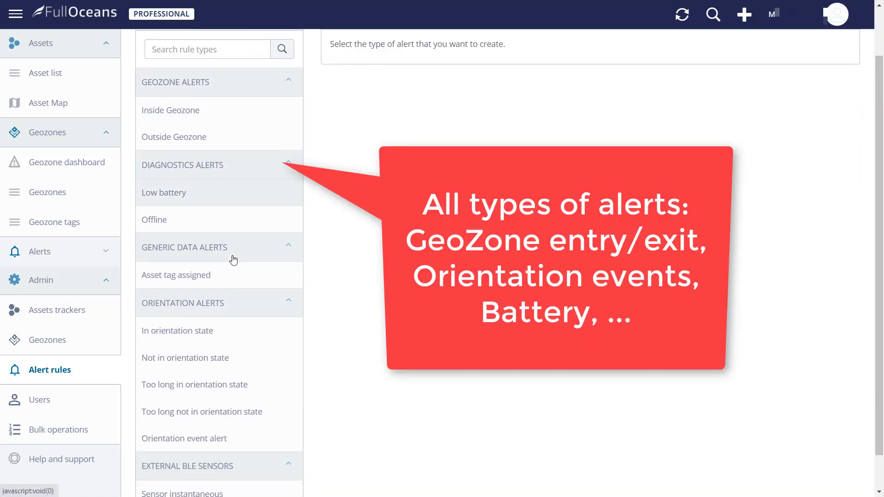
{"action": "left_click", "coordinate": [198, 112]}
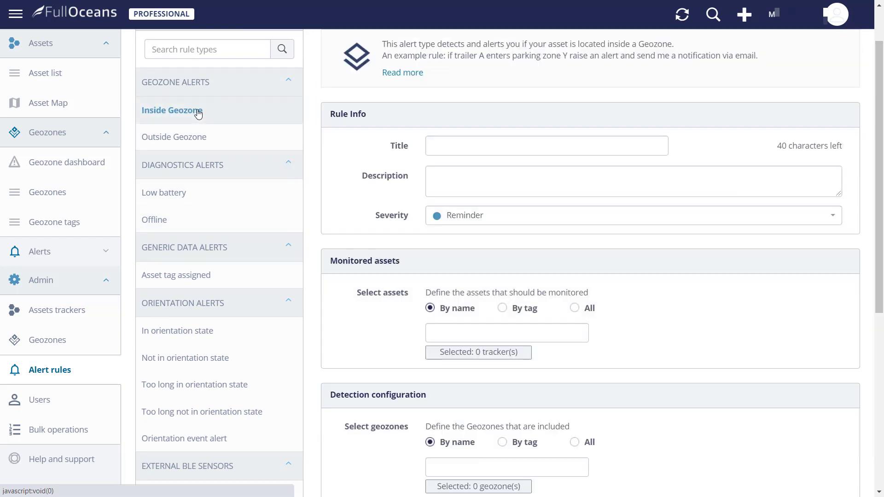
{"action": "scroll", "coordinate": [193, 175], "scroll_direction": "down", "scroll_amount": 4}
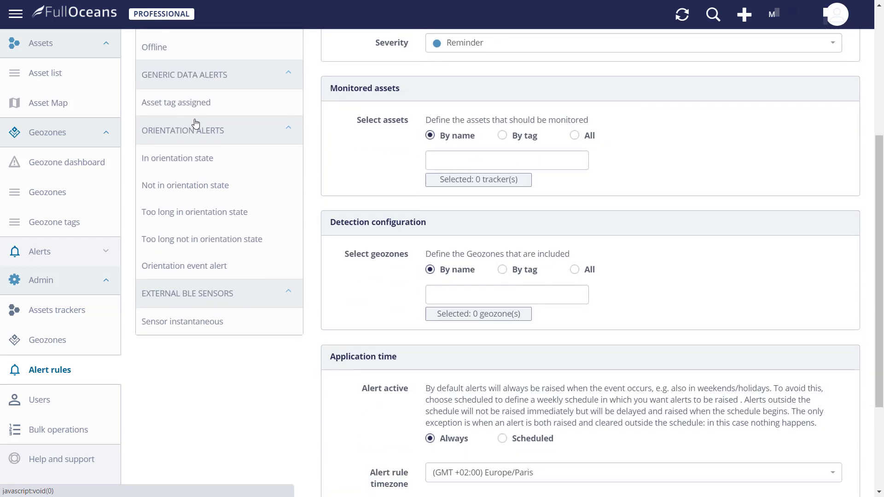
{"action": "scroll", "coordinate": [196, 123], "scroll_direction": "up", "scroll_amount": 3}
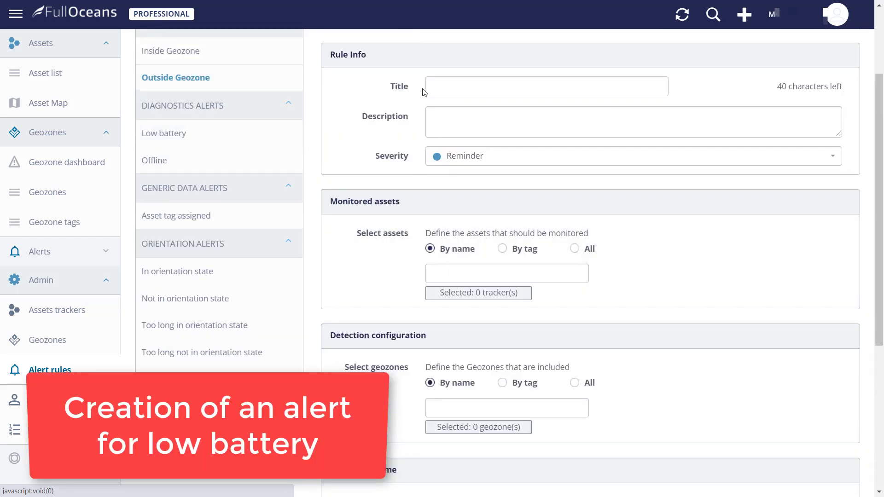
Title the alert rule "Low Battery", describe it as "Low battery detected", and set its severity to Warning
{"action": "left_click", "coordinate": [448, 86]}
{"action": "type", "text": "Lo"}
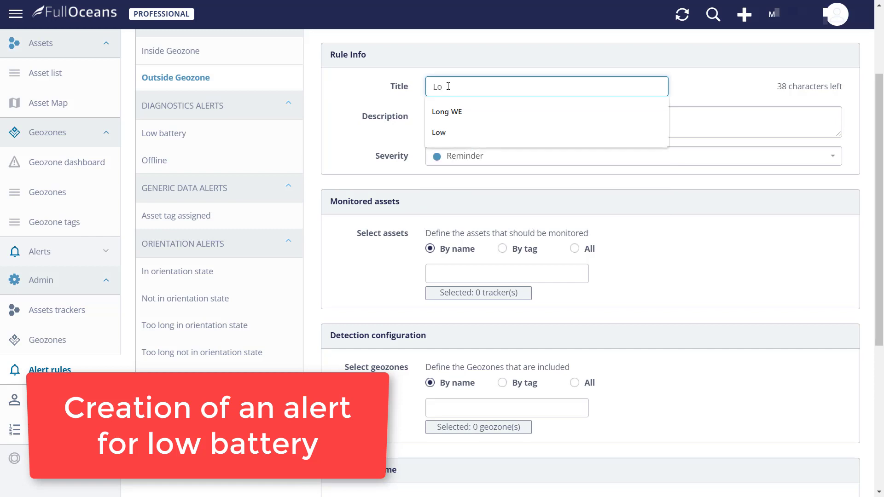
{"action": "type", "text": "w Battery"}
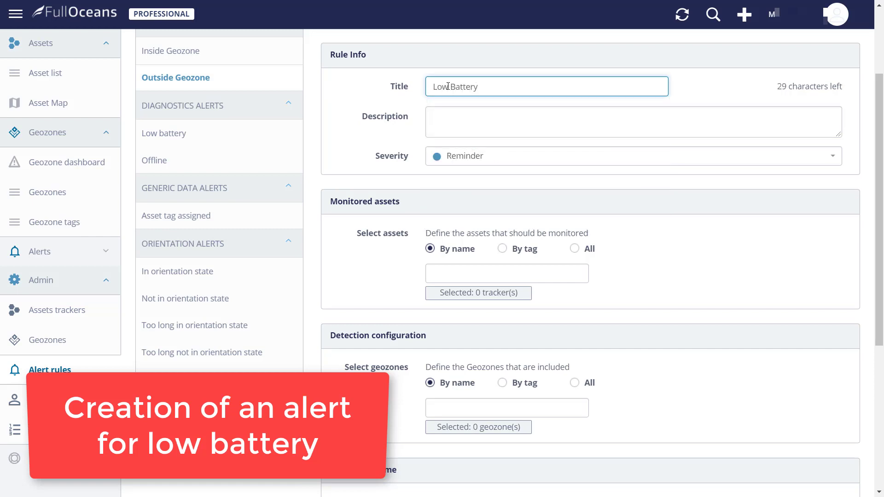
{"action": "left_click", "coordinate": [503, 110]}
{"action": "type", "text": "Low ba"}
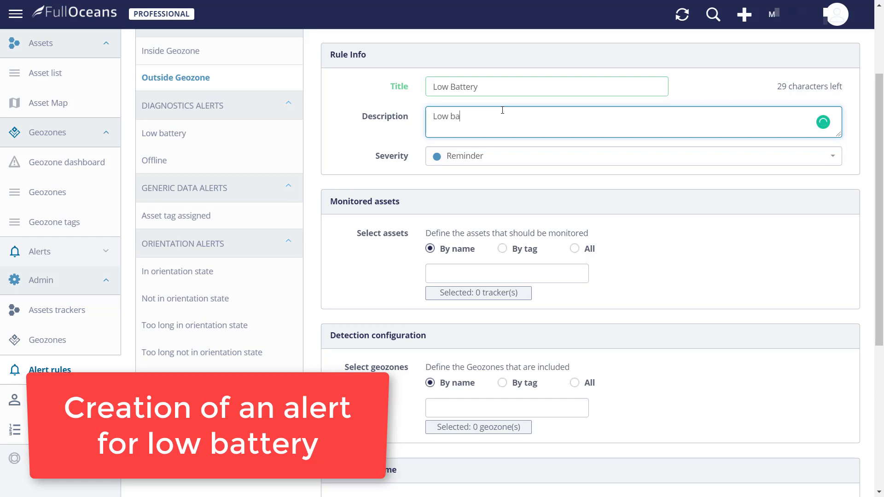
{"action": "type", "text": "ttery dete"}
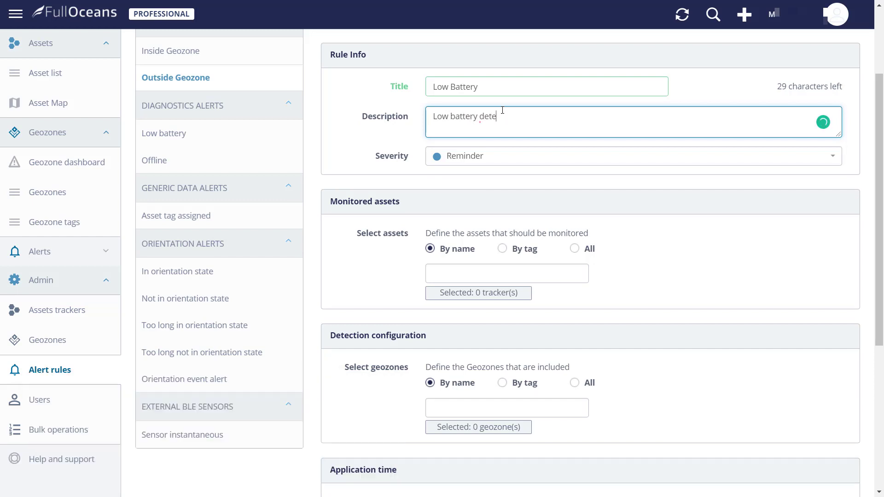
{"action": "type", "text": "cted"}
{"action": "left_click", "coordinate": [505, 158]}
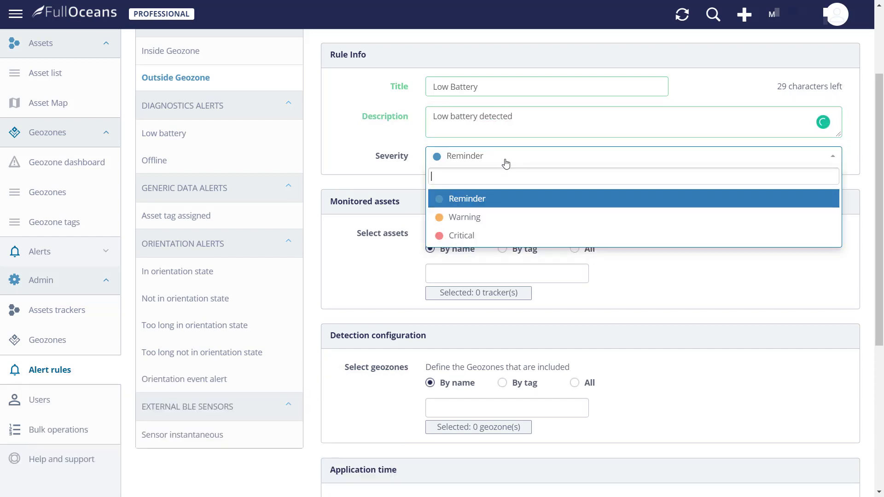
{"action": "left_click", "coordinate": [470, 220]}
Set the rule to monitor the AGON EW4D29 tracker by name and to include all geozones in its detection configuration
{"action": "left_click", "coordinate": [467, 273]}
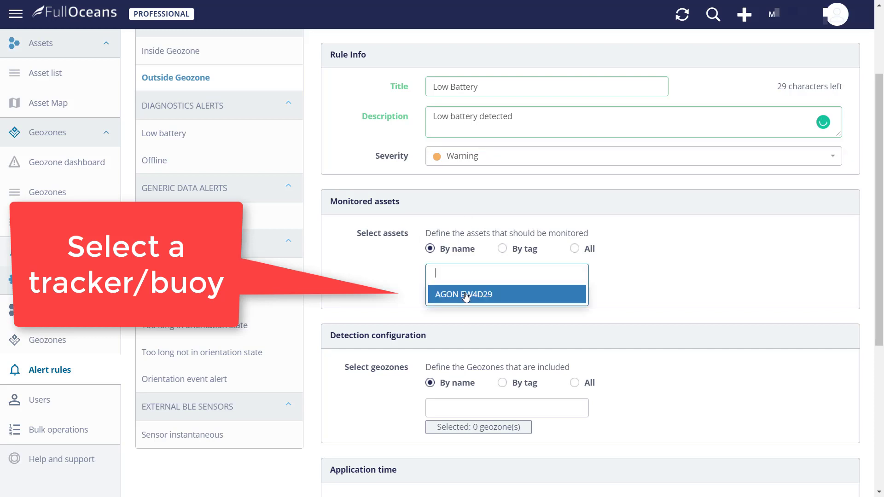
{"action": "left_click", "coordinate": [470, 293]}
{"action": "scroll", "coordinate": [472, 299], "scroll_direction": "down", "scroll_amount": 1}
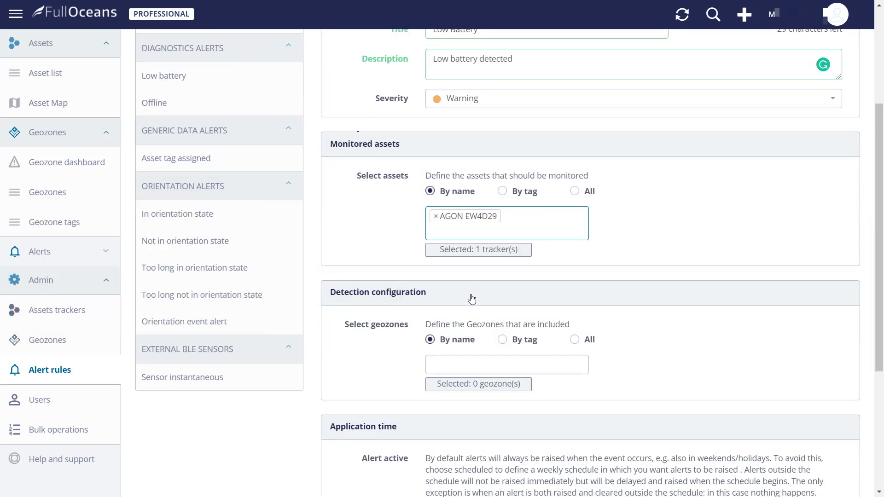
{"action": "scroll", "coordinate": [472, 299], "scroll_direction": "down", "scroll_amount": 1}
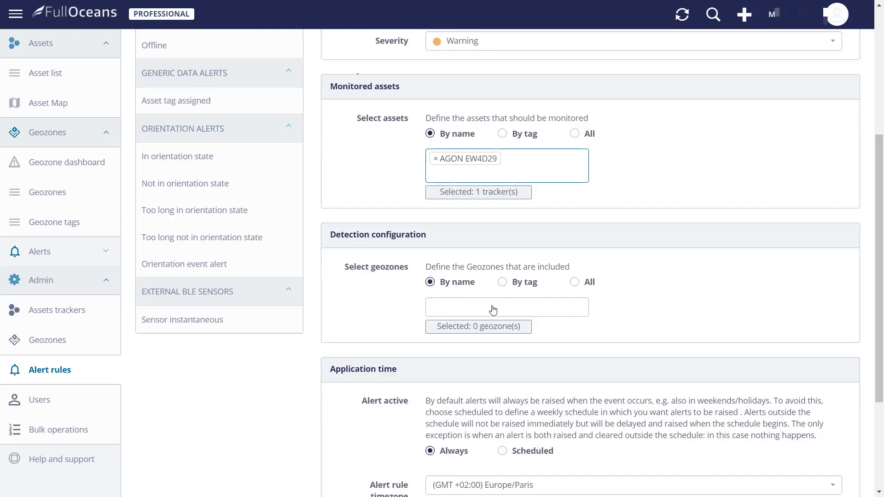
{"action": "left_click", "coordinate": [574, 282]}
Add an email notification to the alert rule and save the rule
{"action": "scroll", "coordinate": [573, 283], "scroll_direction": "down", "scroll_amount": 2}
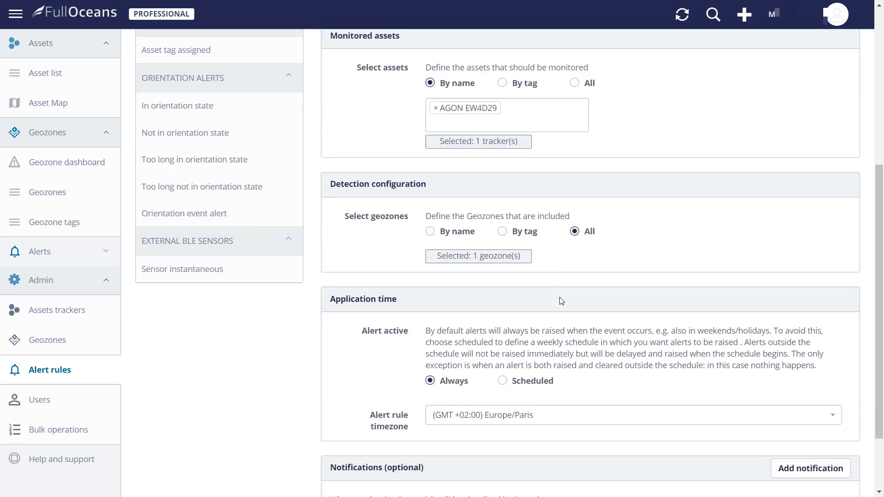
{"action": "scroll", "coordinate": [558, 293], "scroll_direction": "down", "scroll_amount": 1}
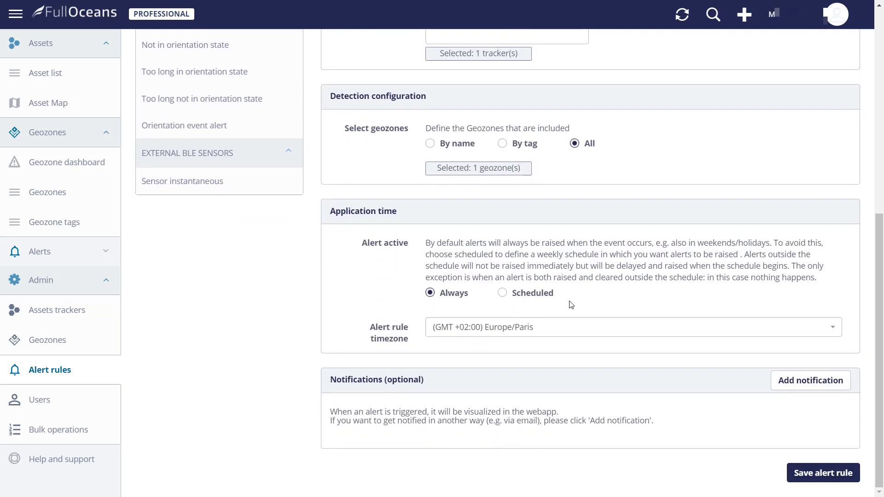
{"action": "left_click", "coordinate": [802, 382]}
{"action": "left_click", "coordinate": [505, 415]}
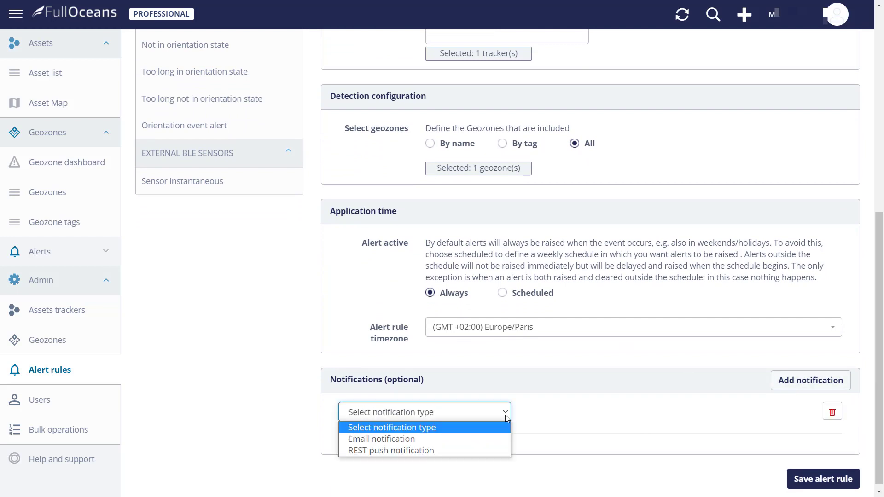
{"action": "left_click", "coordinate": [428, 440]}
{"action": "scroll", "coordinate": [772, 420], "scroll_direction": "down", "scroll_amount": 3}
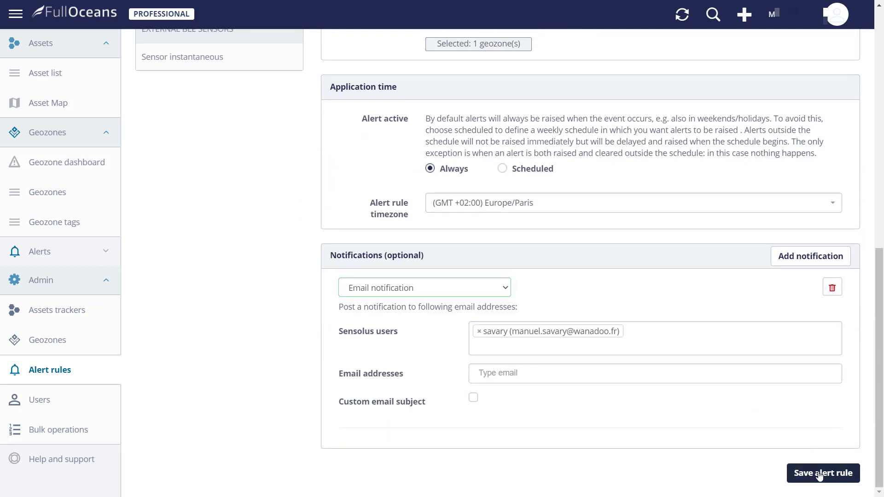
{"action": "left_click", "coordinate": [819, 474]}
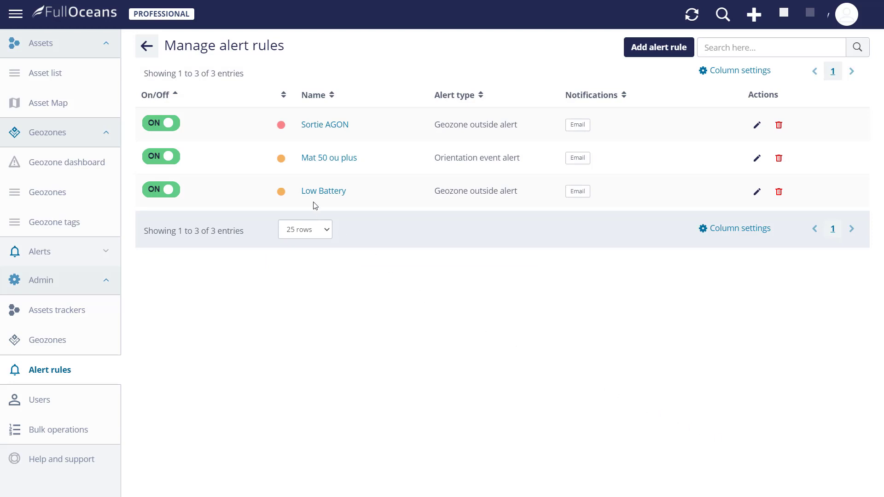
Switch the Low Battery alert rule off and back on
{"action": "left_click", "coordinate": [167, 193]}
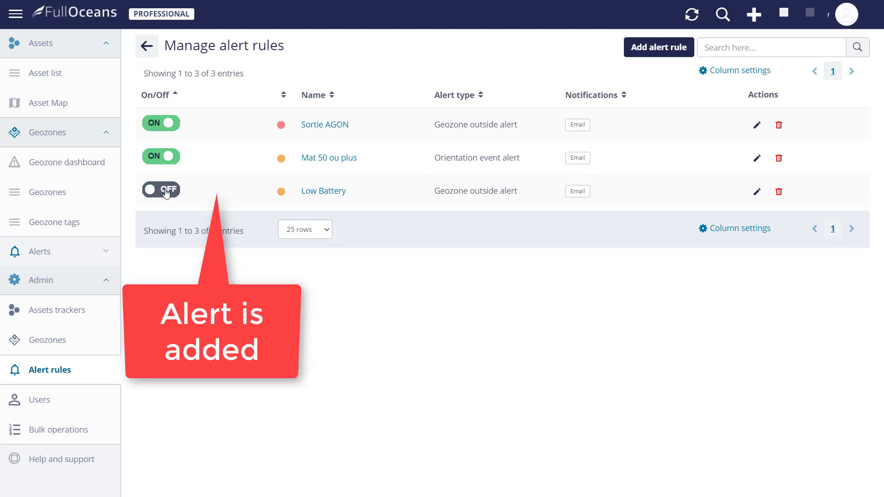
{"action": "left_click", "coordinate": [166, 193]}
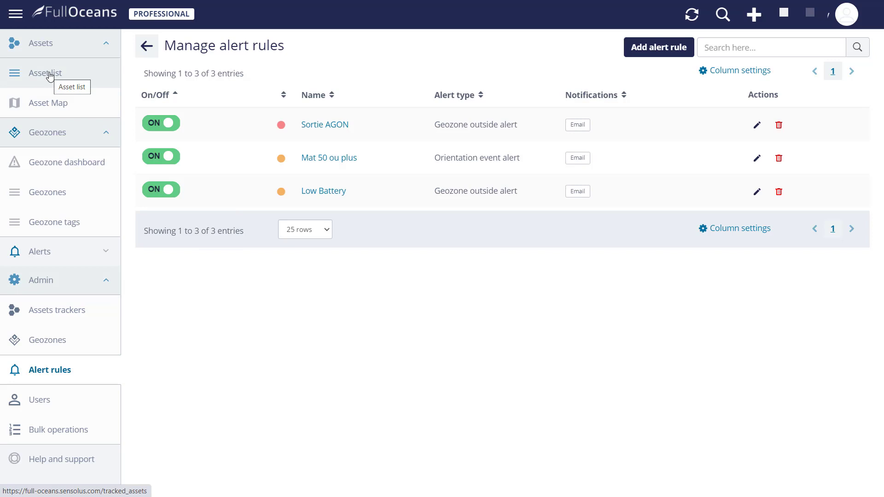
Locate the AGON EW4D29 buoy on the asset map near Agon-Coutainville and show its details
{"action": "left_click", "coordinate": [44, 103]}
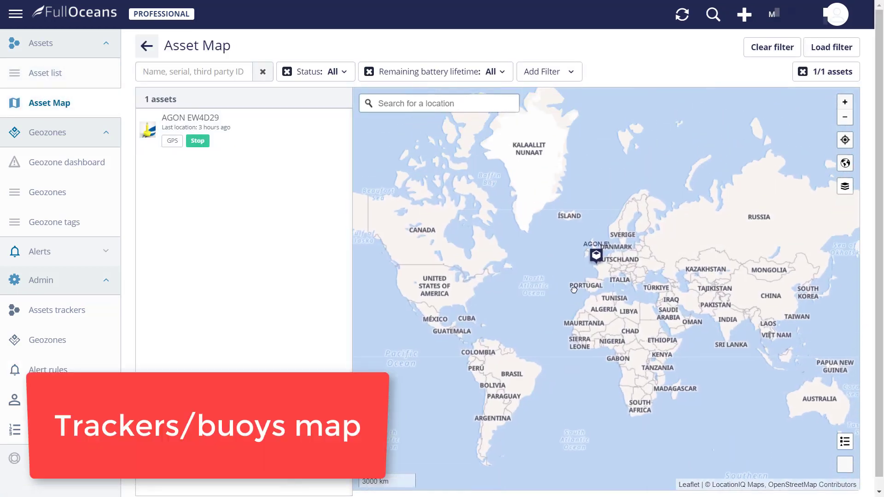
{"action": "scroll", "coordinate": [573, 289], "scroll_direction": "up", "scroll_amount": 6}
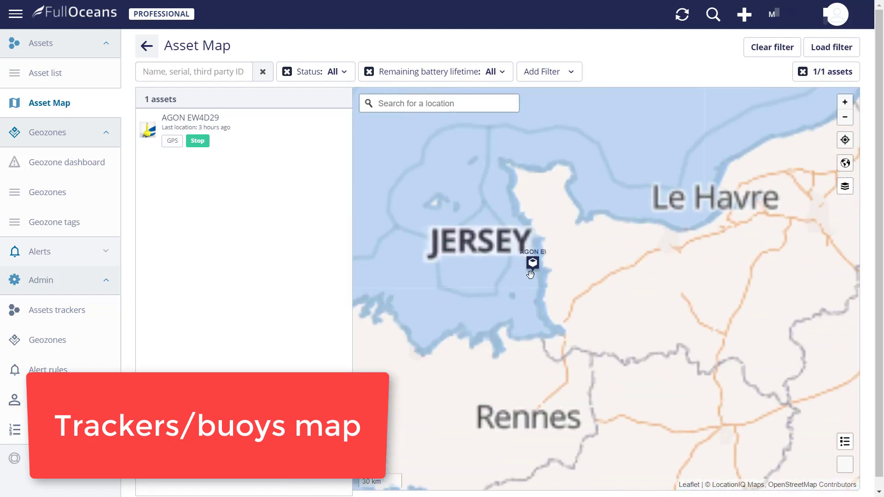
{"action": "scroll", "coordinate": [531, 274], "scroll_direction": "up", "scroll_amount": 3}
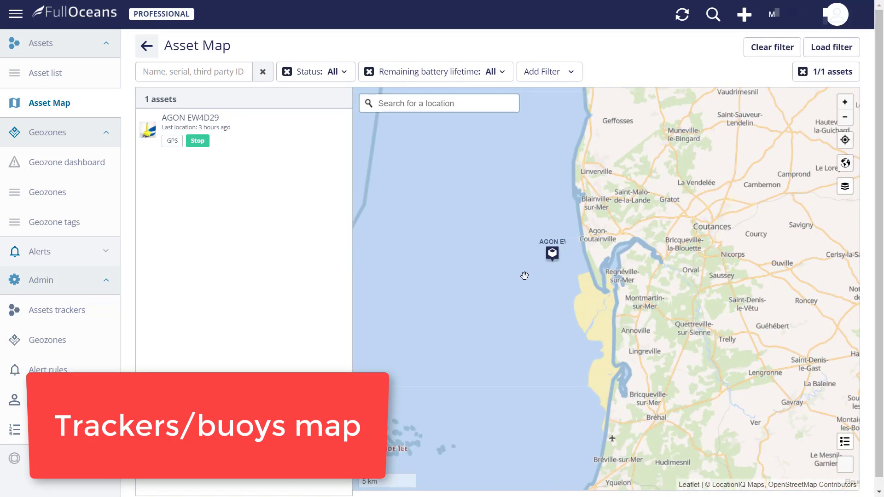
{"action": "left_click", "coordinate": [207, 124]}
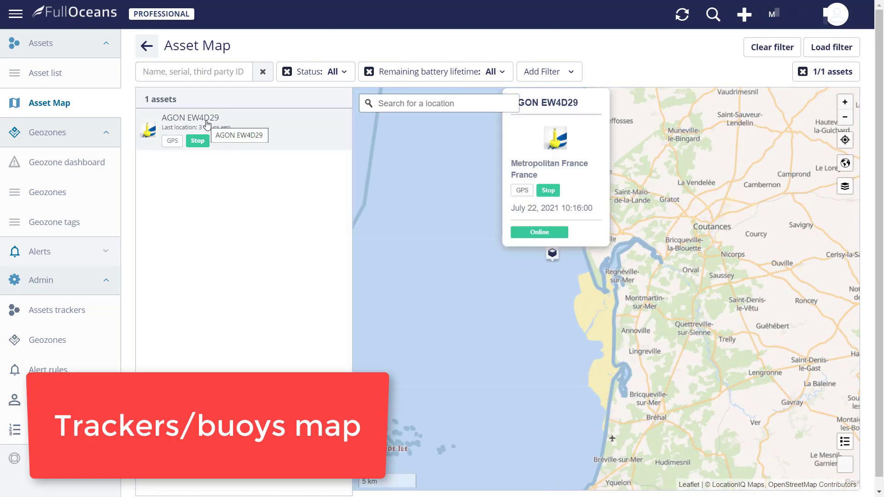